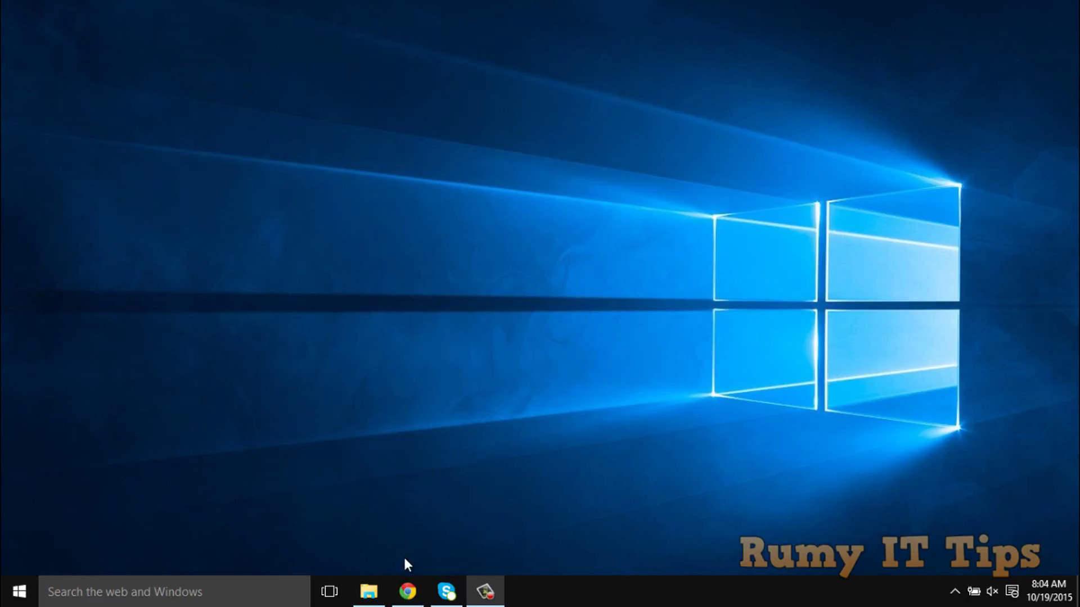
Open Chrome from the taskbar, showing the ToolsLib home page at toolslib.net.
left_click(407, 590)
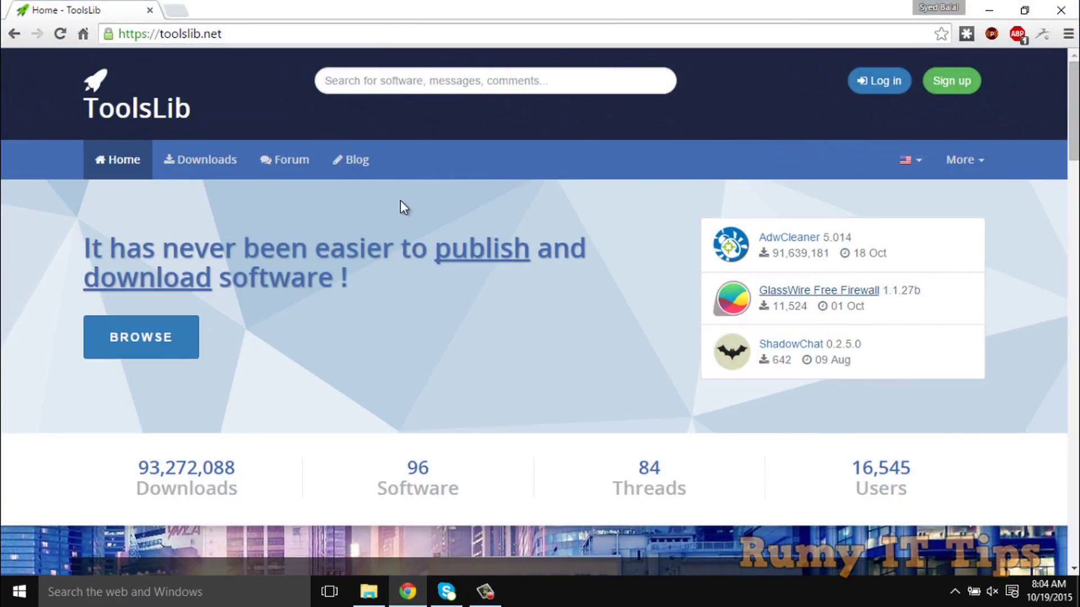
Open two new tabs and enter google.com in each; both land on the Opera Mini demo page.
left_click(178, 11)
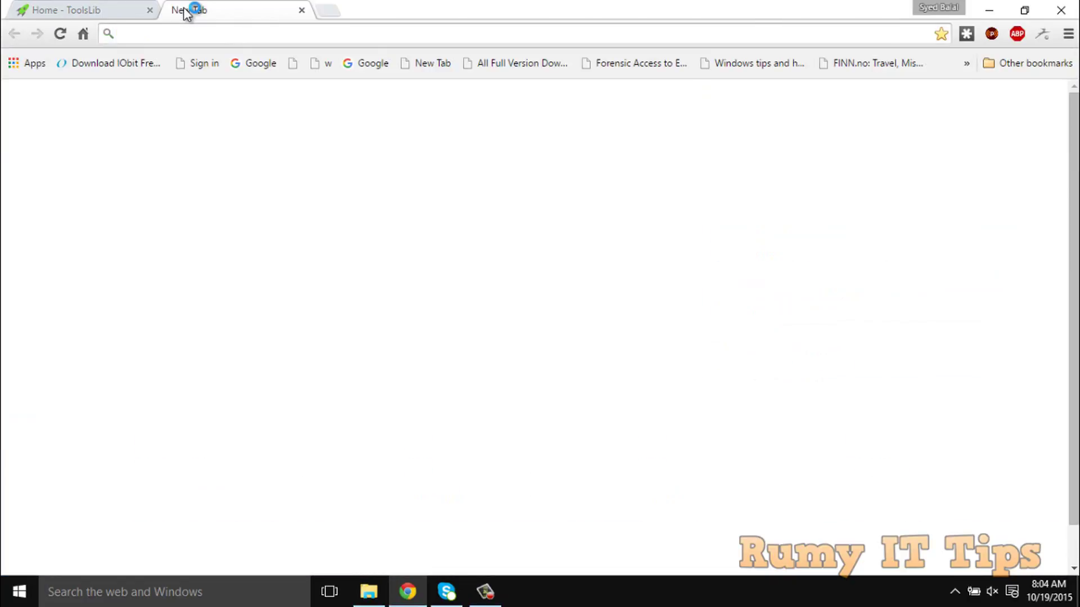
type("google.com")
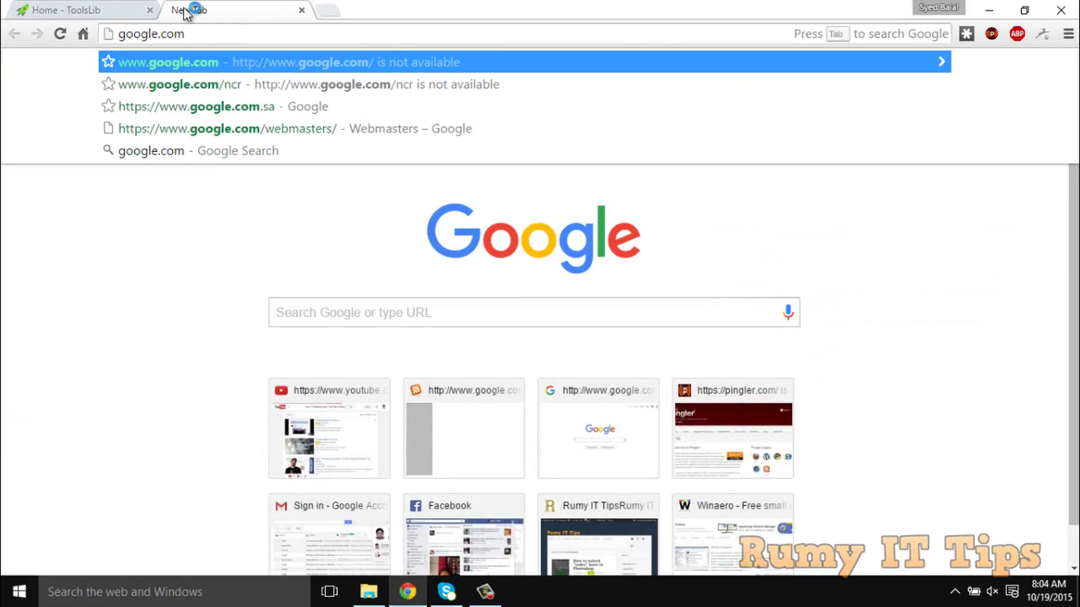
key("Return")
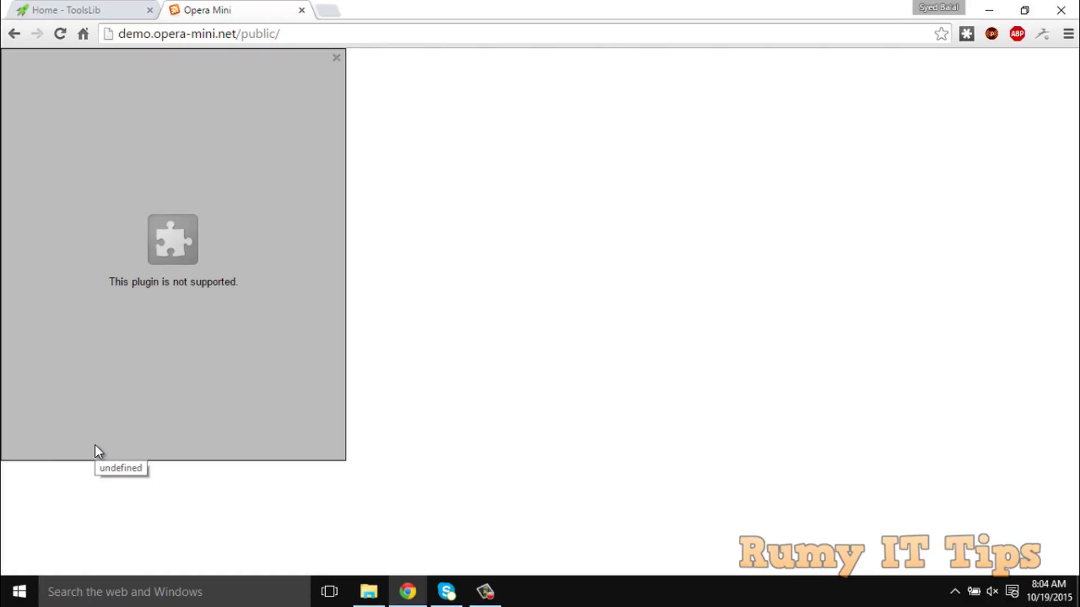
left_click(330, 10)
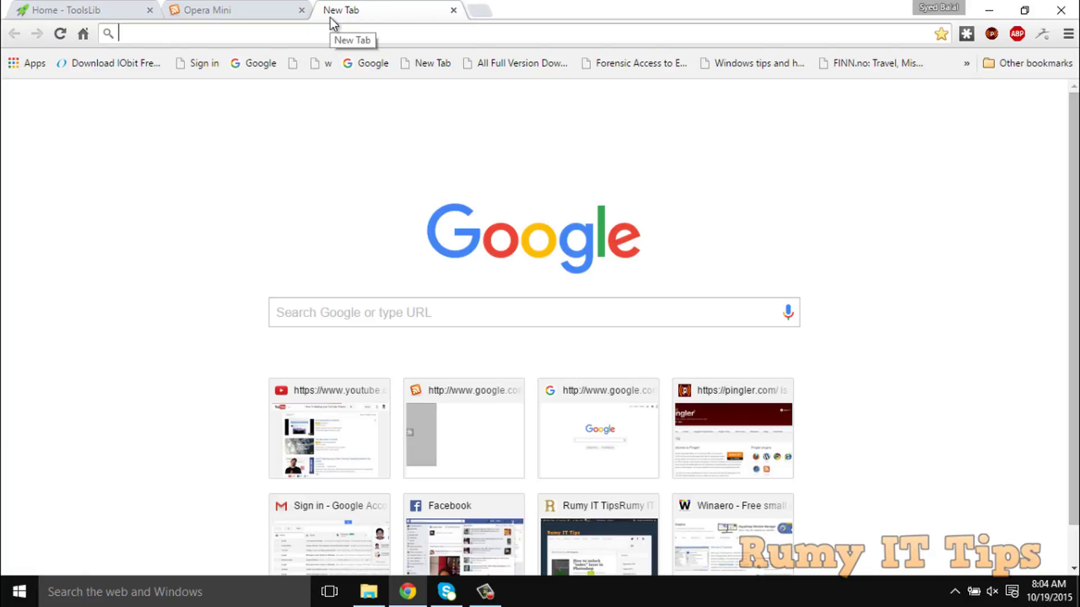
type("g")
key("Return")
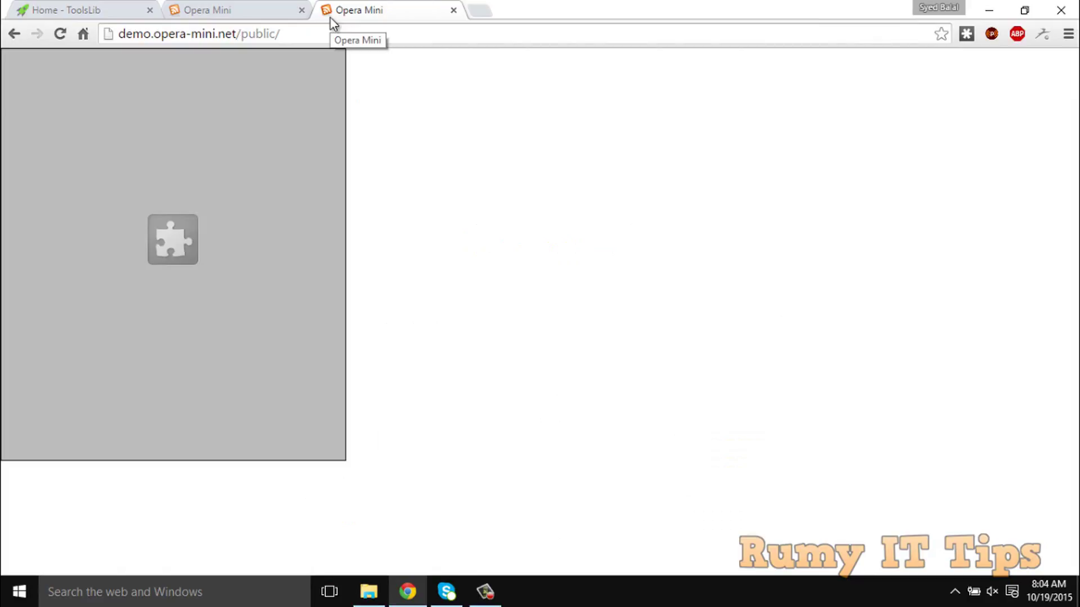
Open the AdwCleaner 5.014 download page on ToolsLib, then minimize Chrome.
left_click(125, 6)
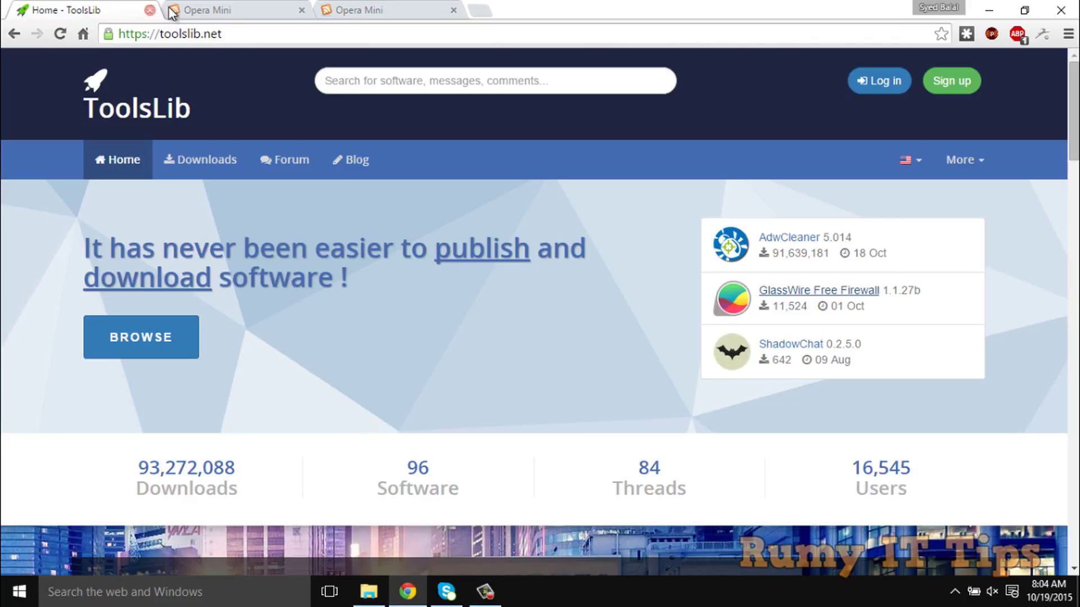
left_click(229, 35)
left_click(229, 35)
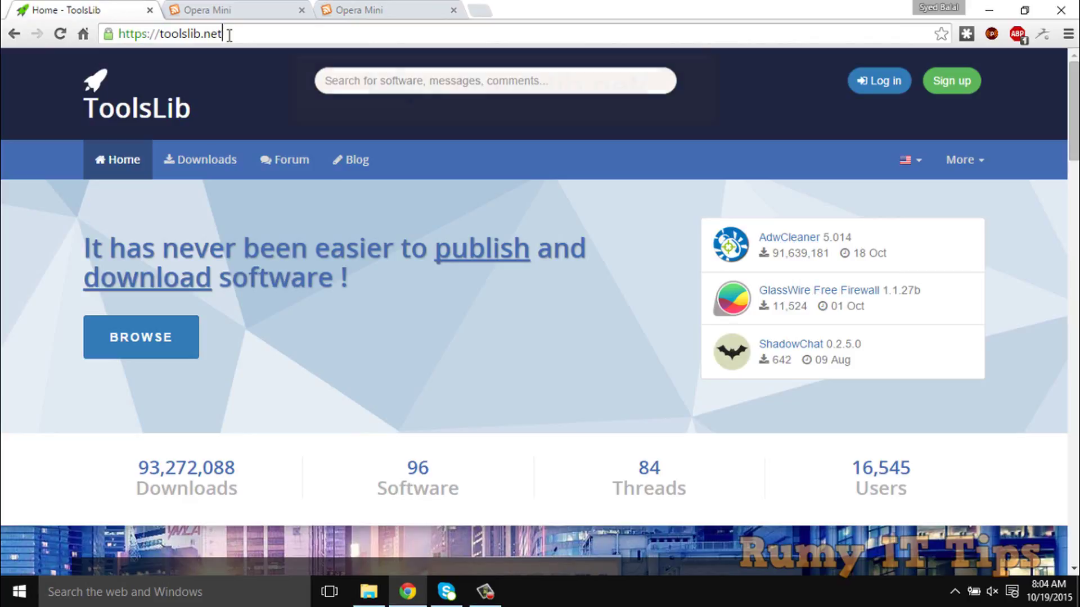
left_click(799, 241)
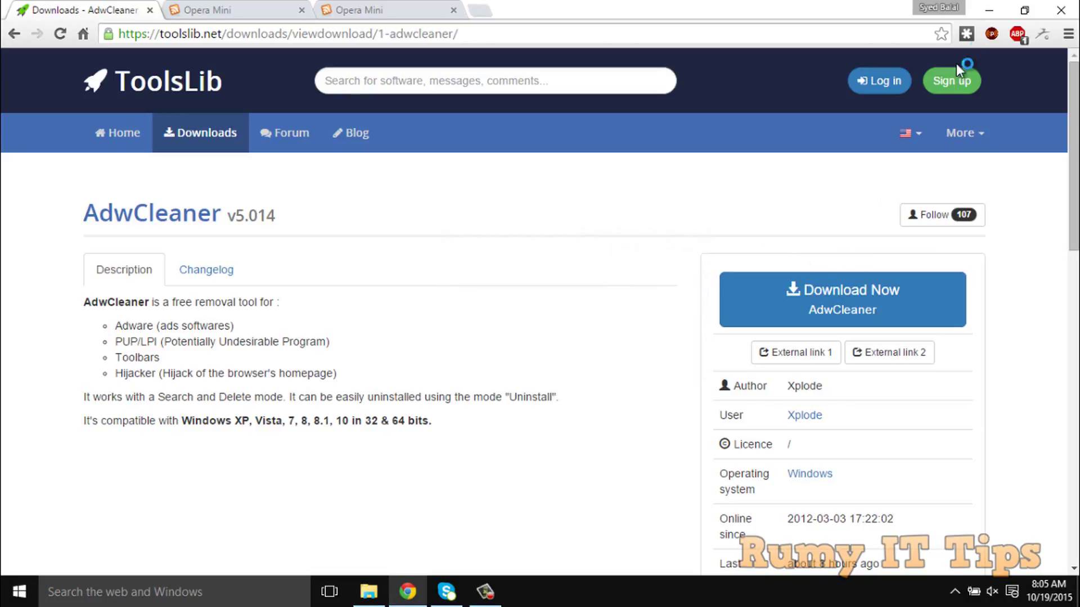
left_click(989, 11)
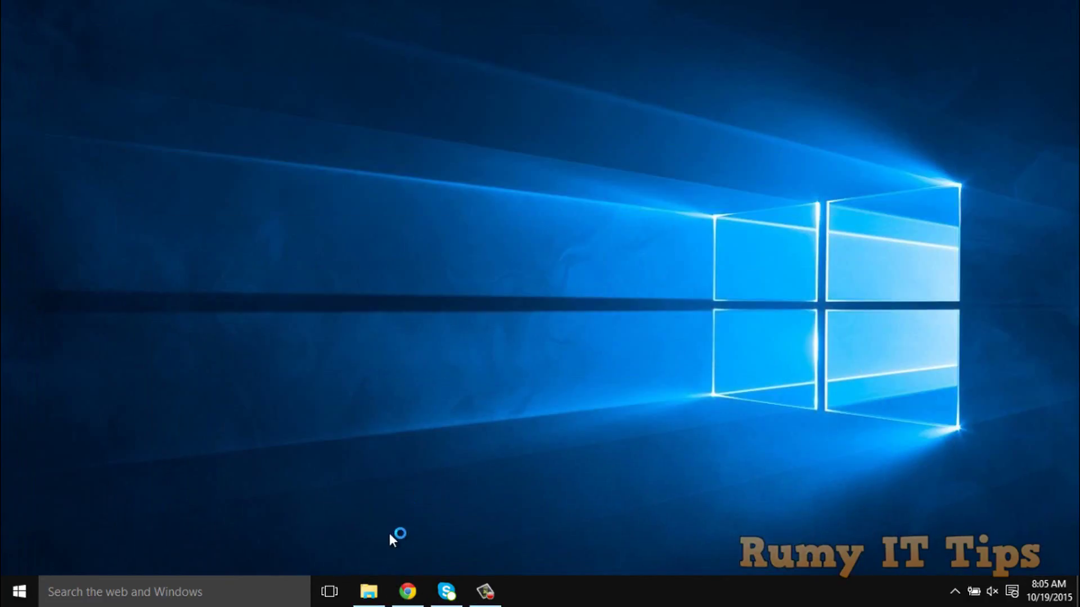
Run adwcleaner_5.014 from Downloads as administrator, approving the prompt, then minimize Explorer.
left_click(369, 591)
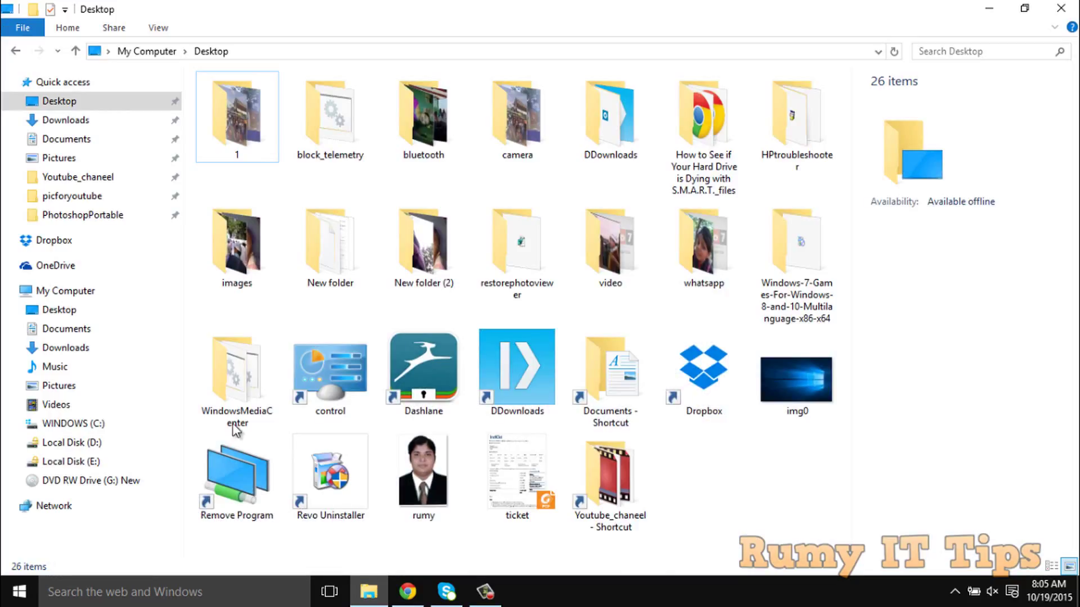
left_click(63, 124)
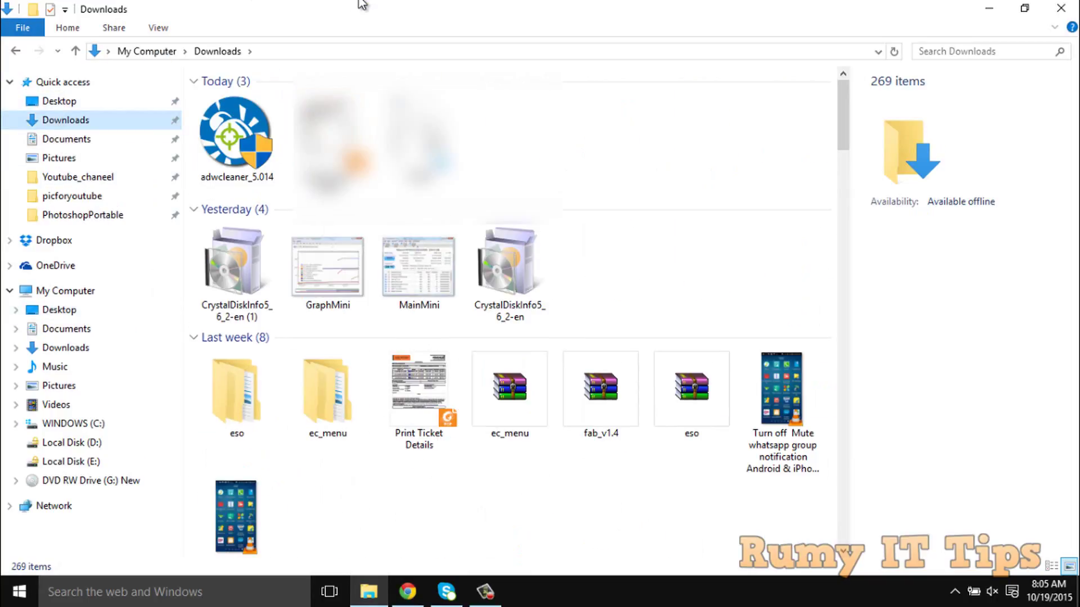
left_click(239, 137)
right_click(239, 138)
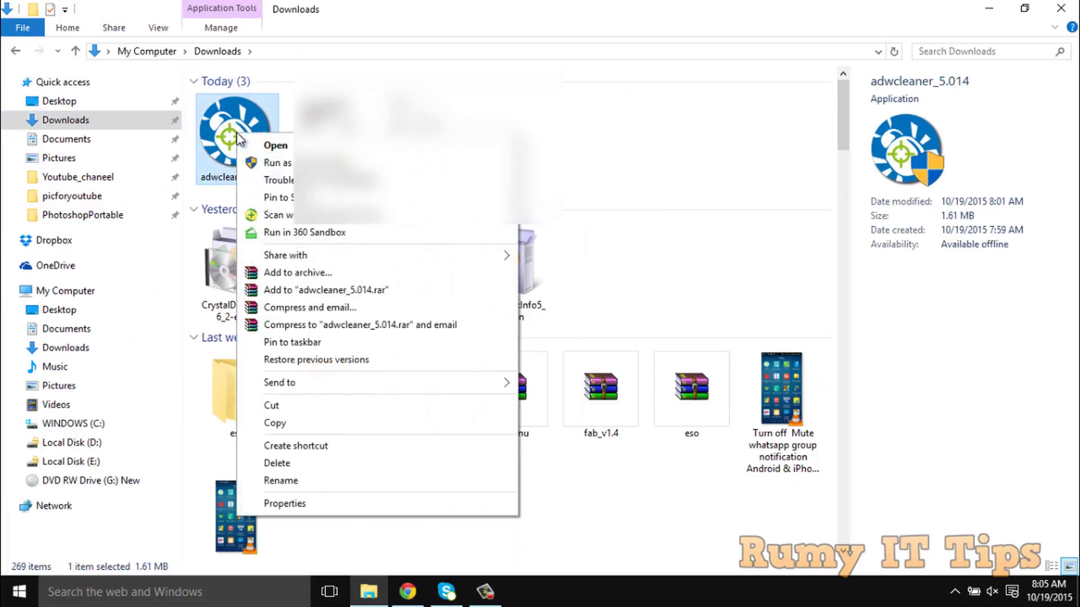
left_click(262, 166)
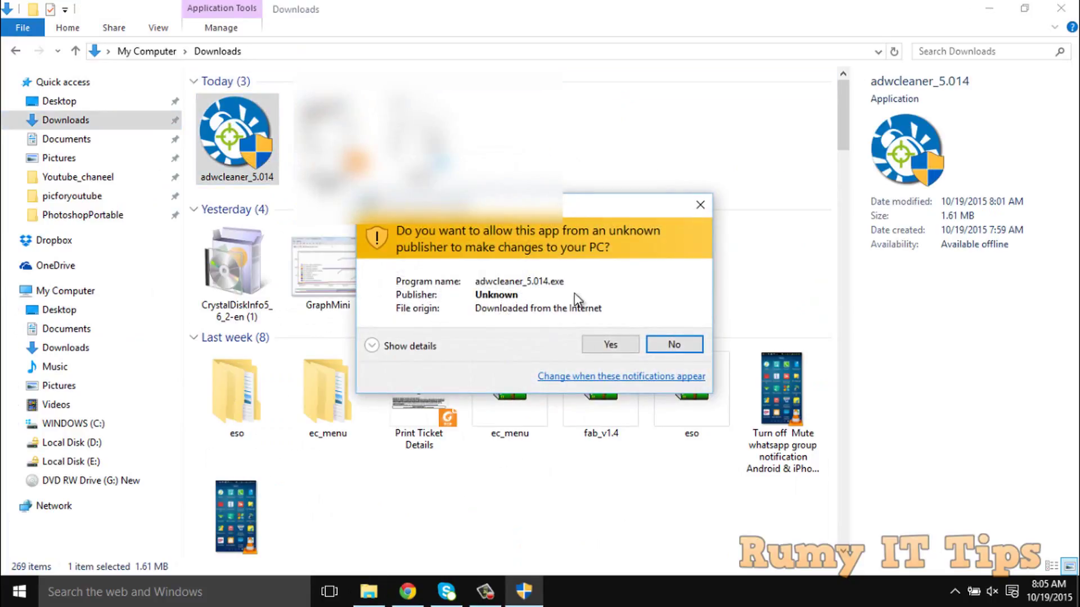
left_click(592, 348)
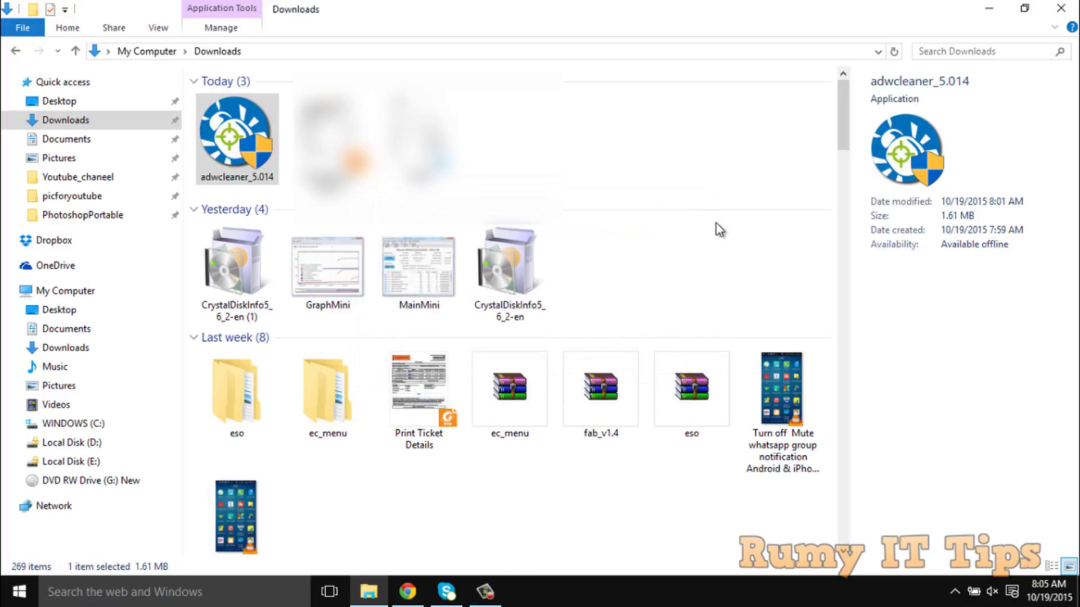
left_click(986, 10)
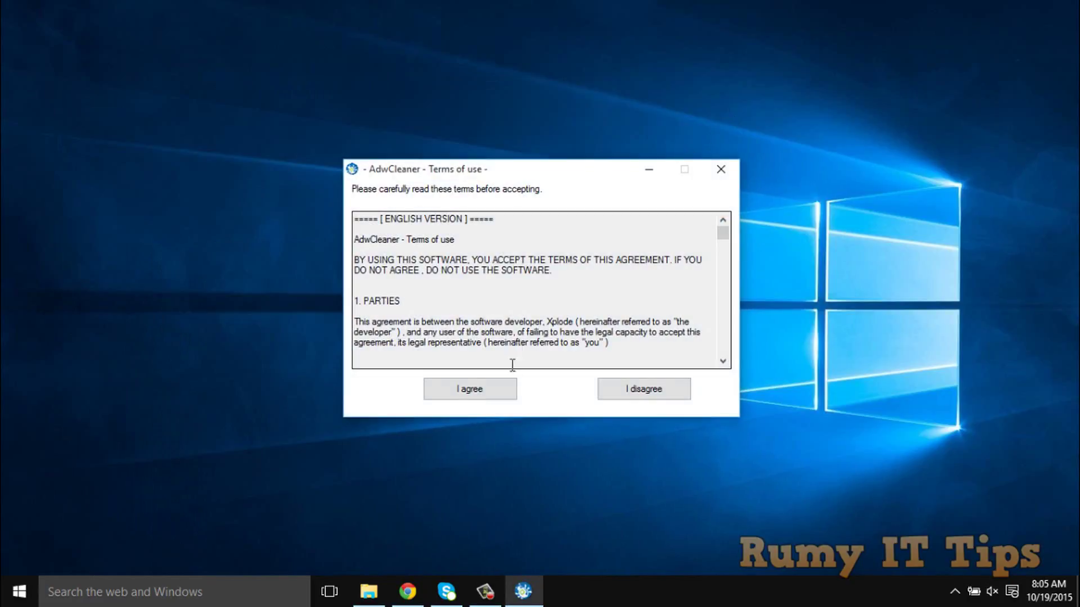
Agree to AdwCleaner's terms of use to reach the main window.
left_click(506, 386)
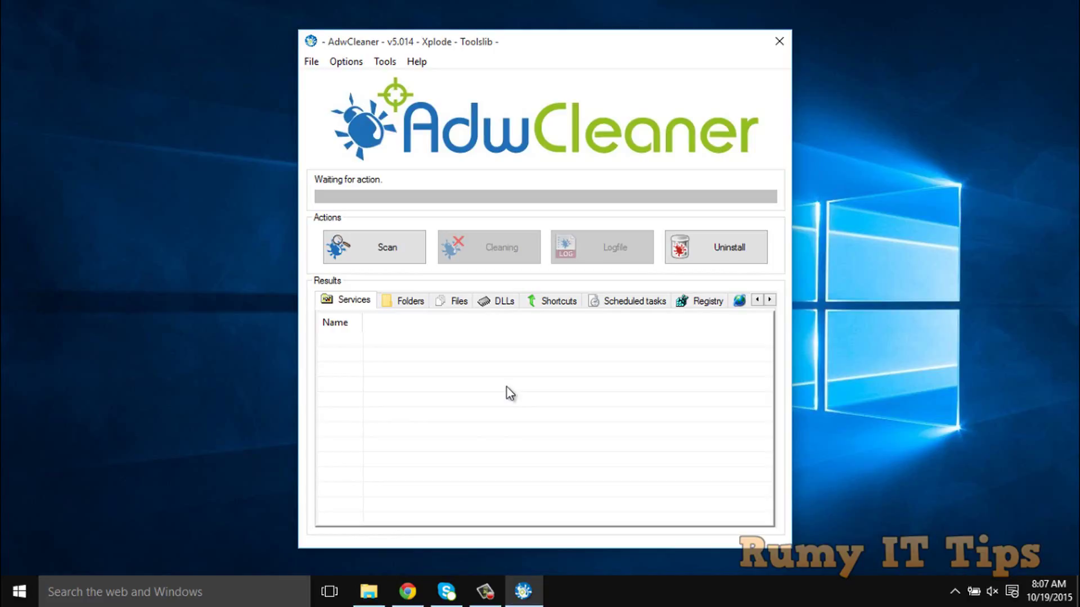
Close the Chrome window and start AdwCleaner's adware scan.
mouse_move(386, 597)
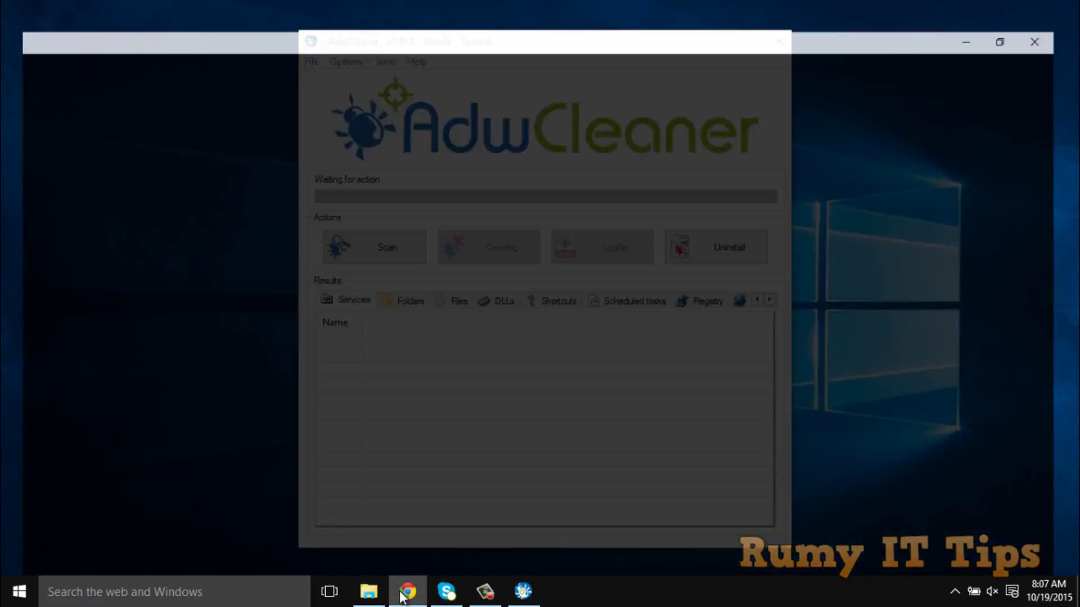
left_click(388, 517)
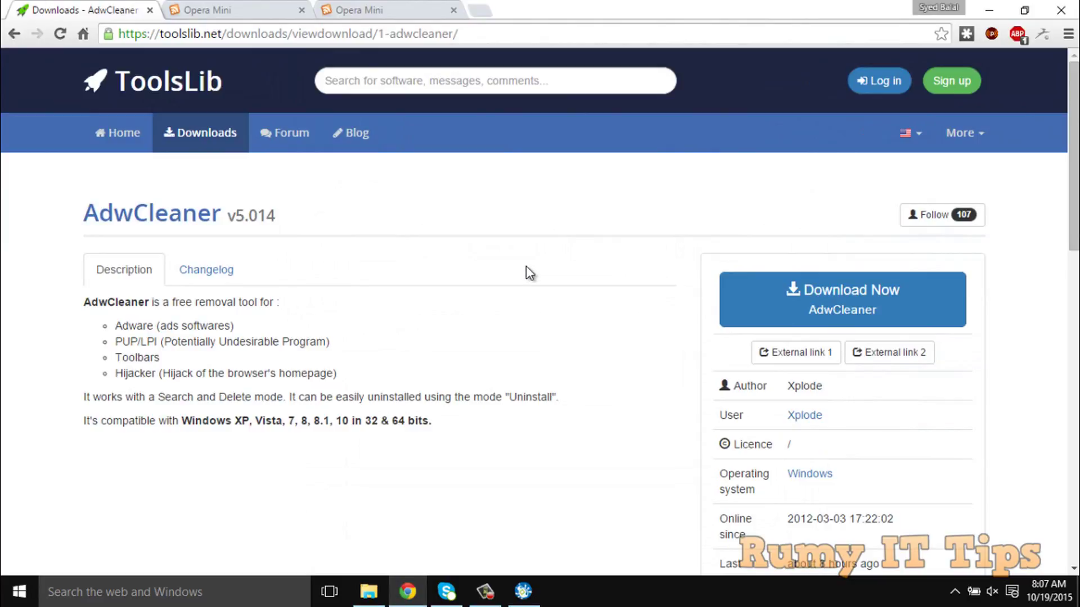
left_click(1075, 7)
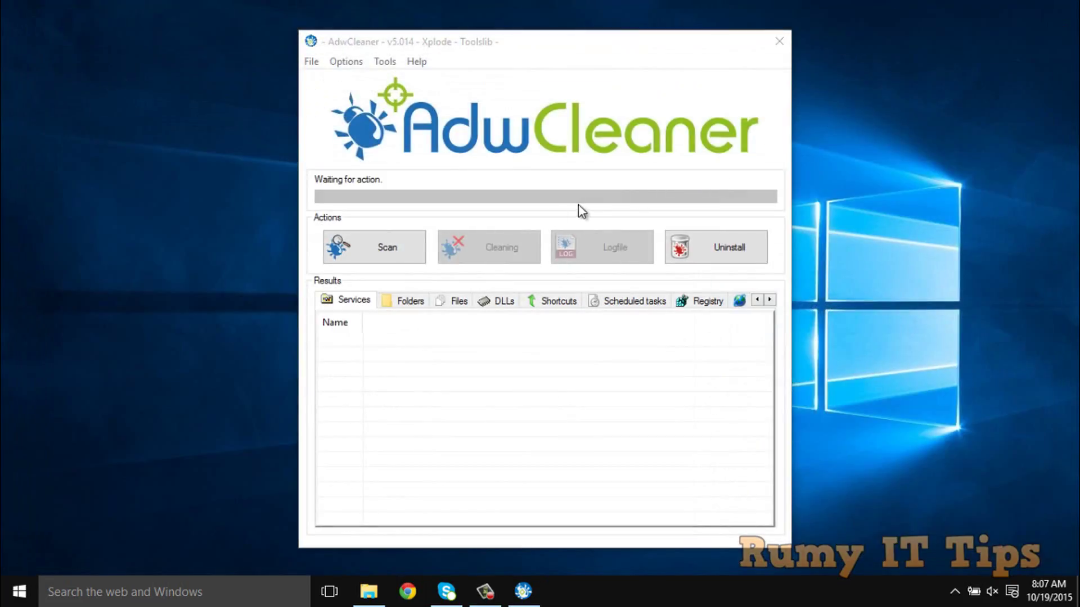
left_click(385, 254)
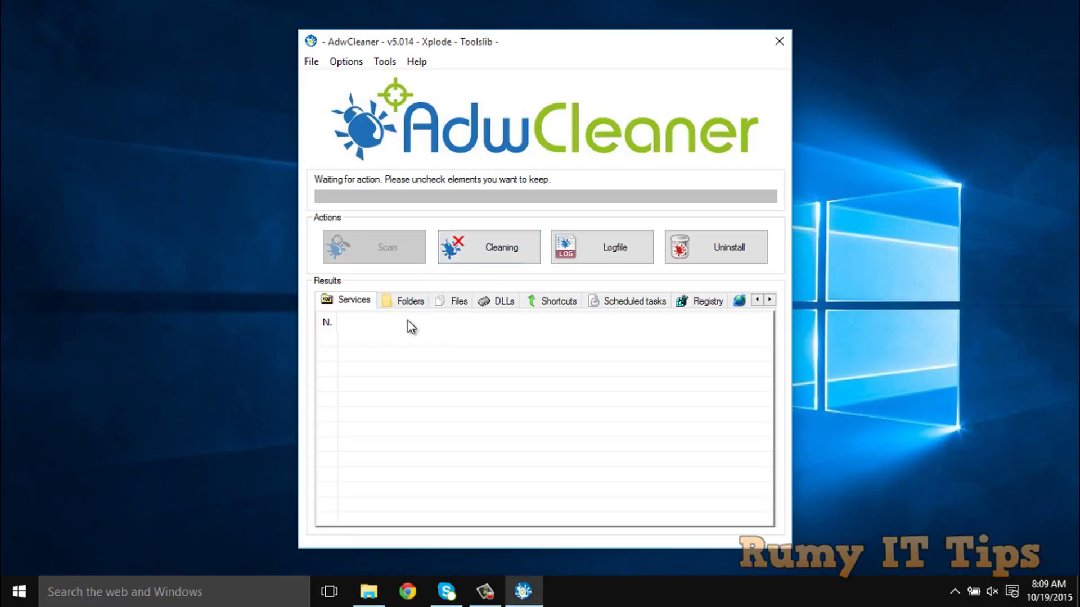
Review the flagged folders, files, DLLs, shortcuts and registry entries.
left_click(404, 305)
left_click(450, 303)
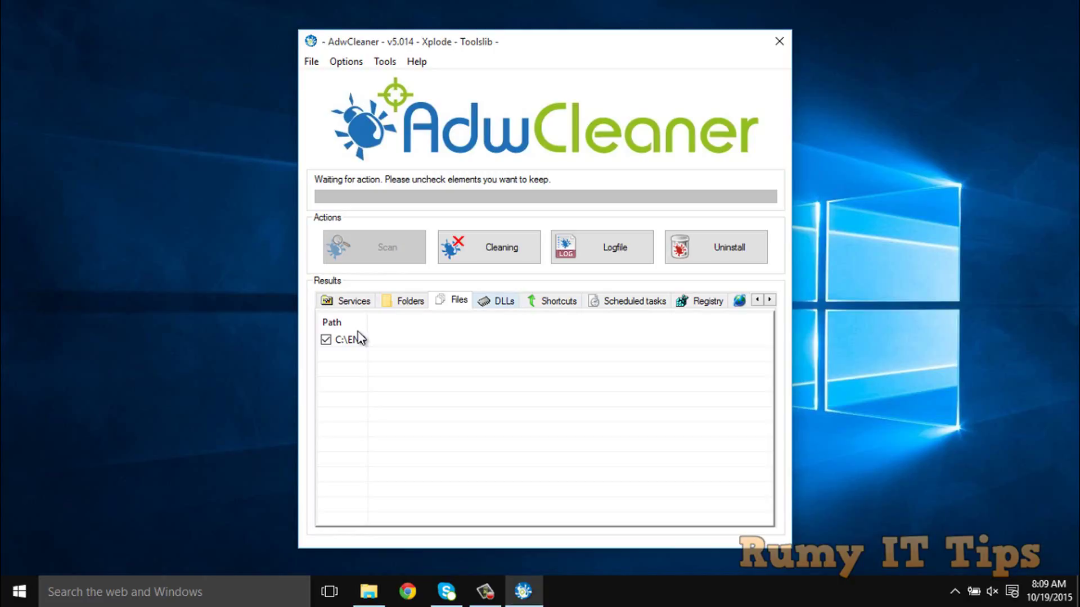
key("Right")
key("Right")
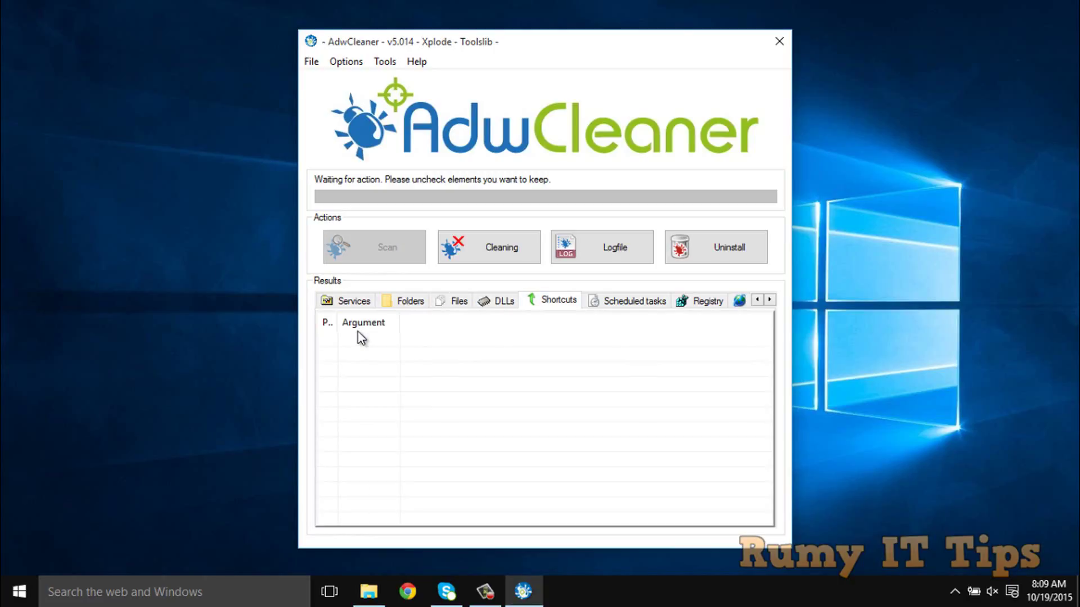
key("Right")
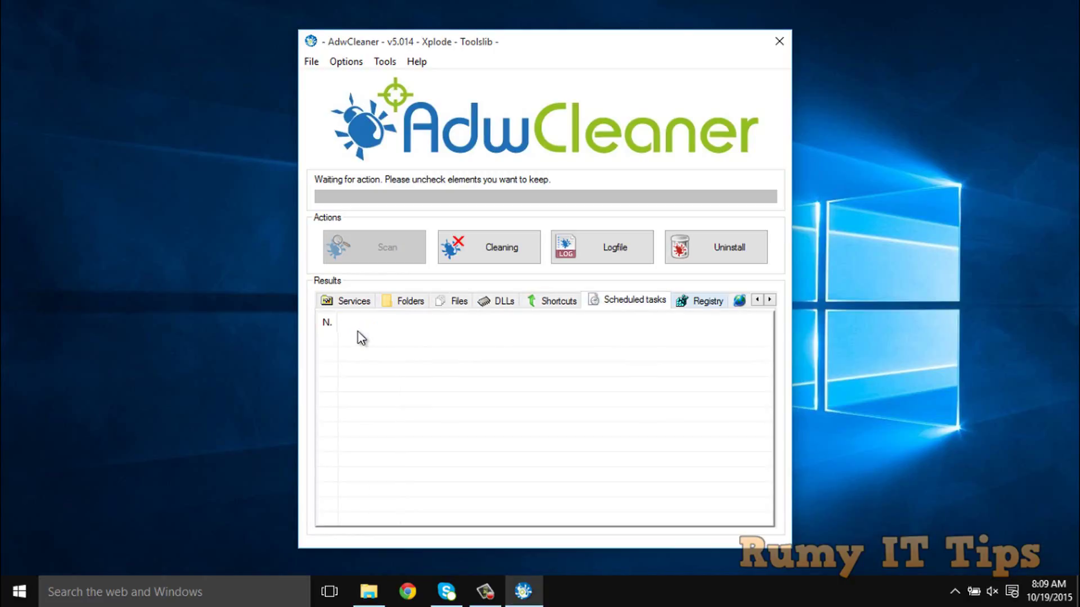
key("Right")
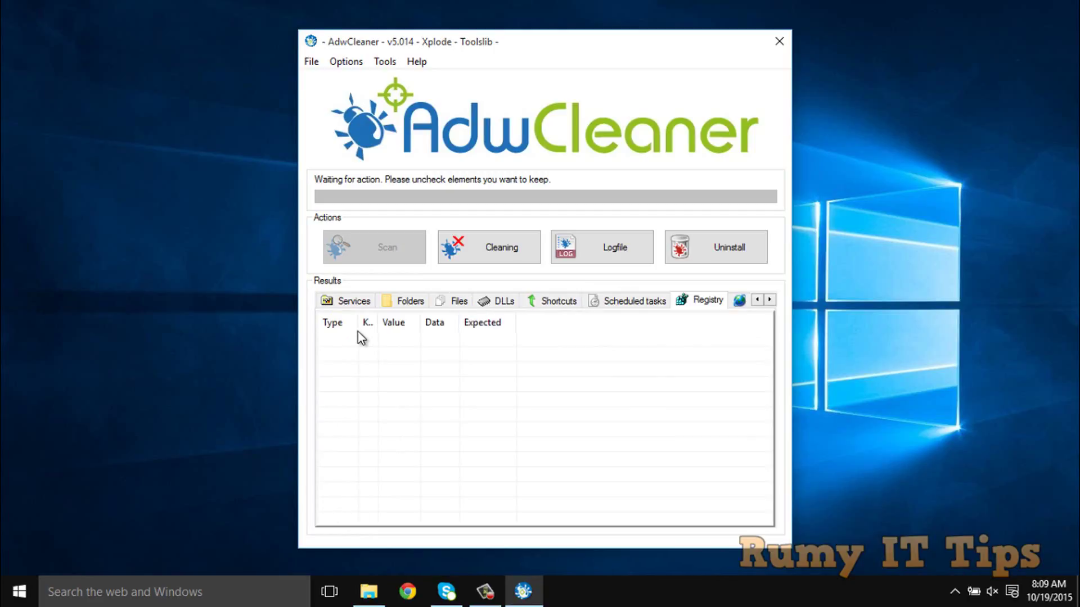
Check the Firefox and Chrome results, return to Files, and start Cleaning.
key("Right")
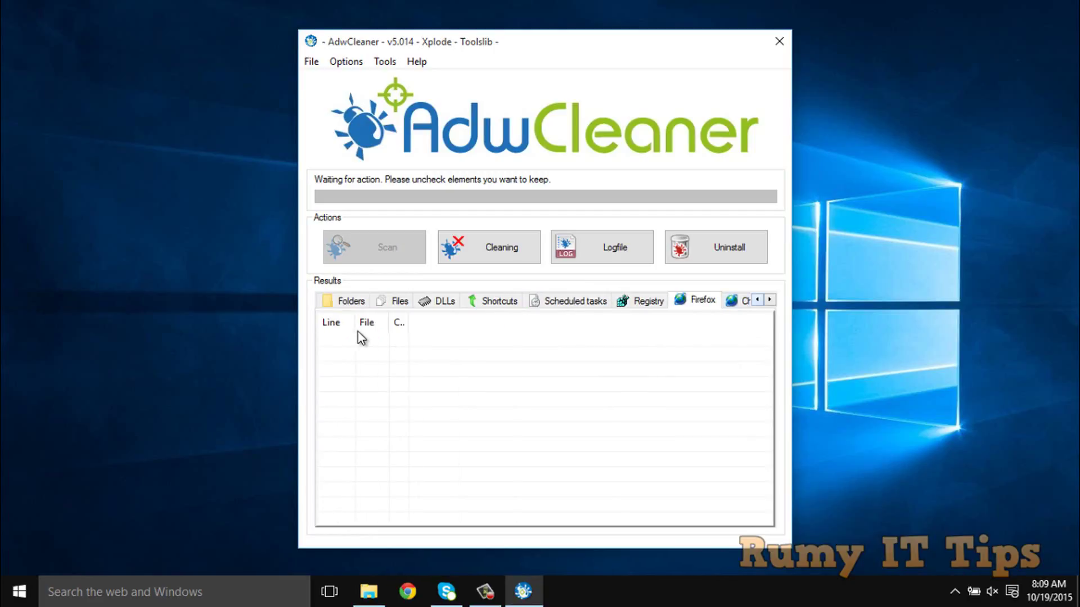
key("Right")
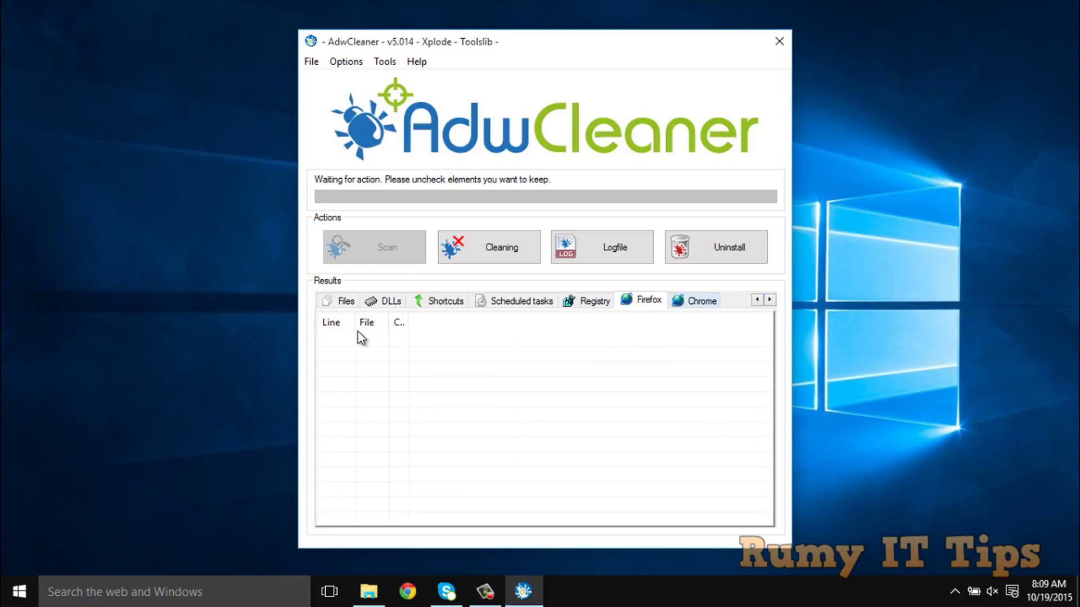
key("Right")
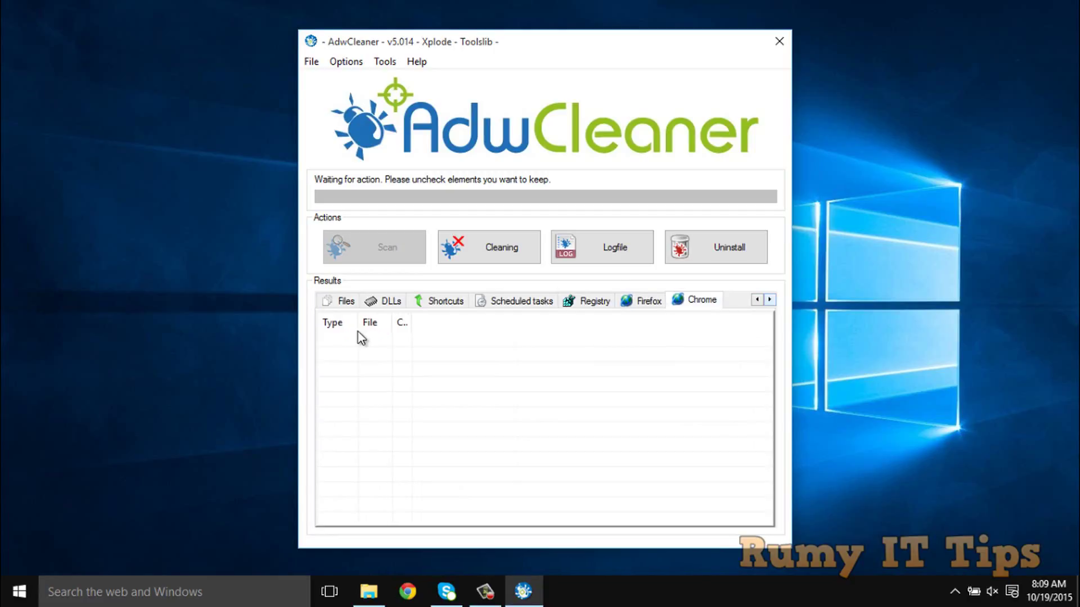
key("Home")
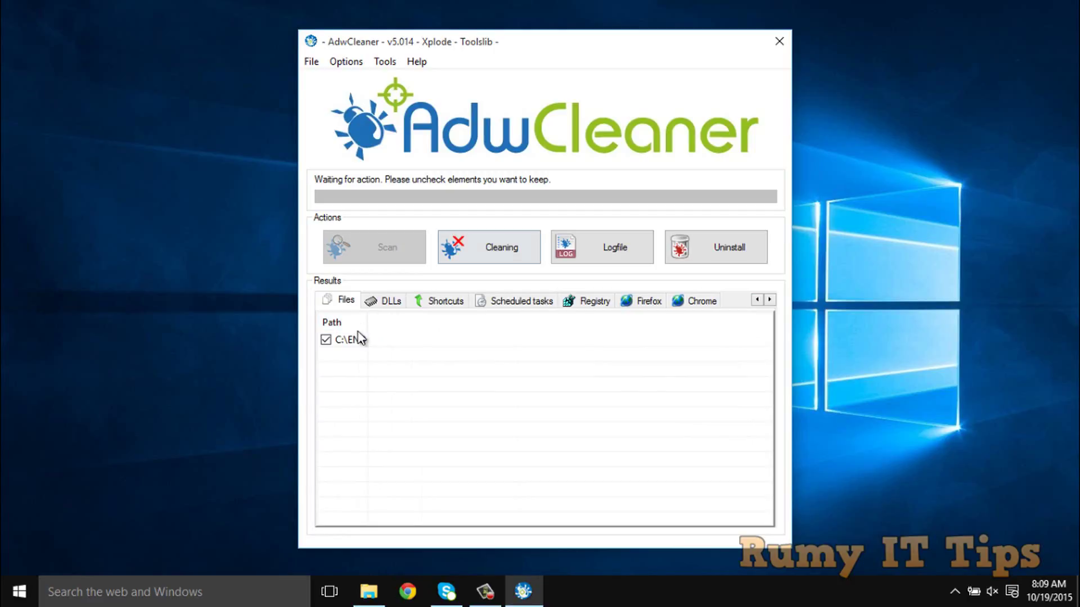
key("Tab")
key("space")
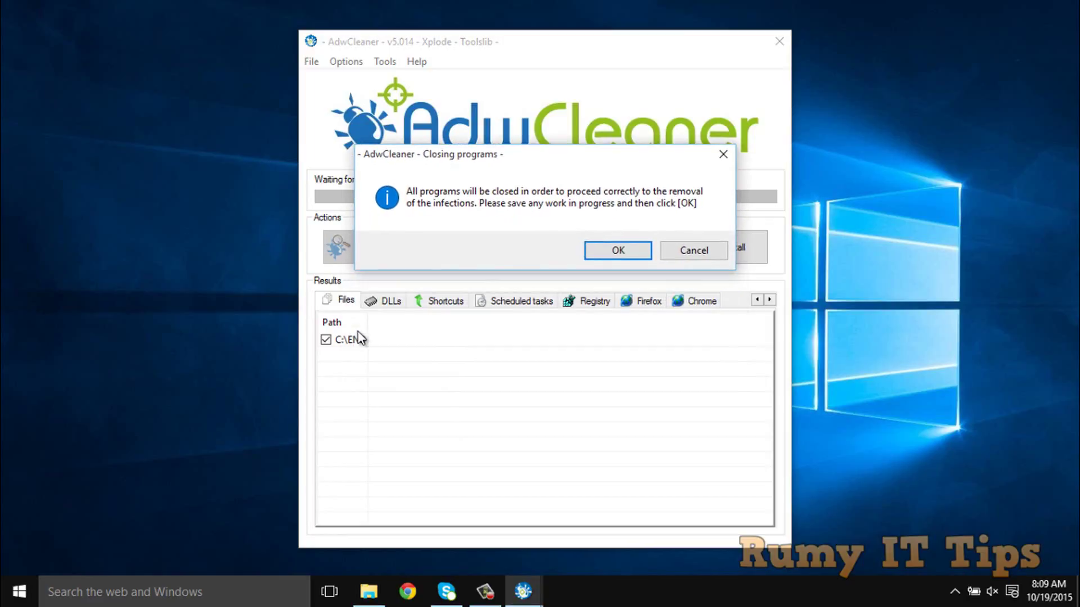
Confirm closing all programs so adware removal proceeds, then reopen Chrome.
key("space")
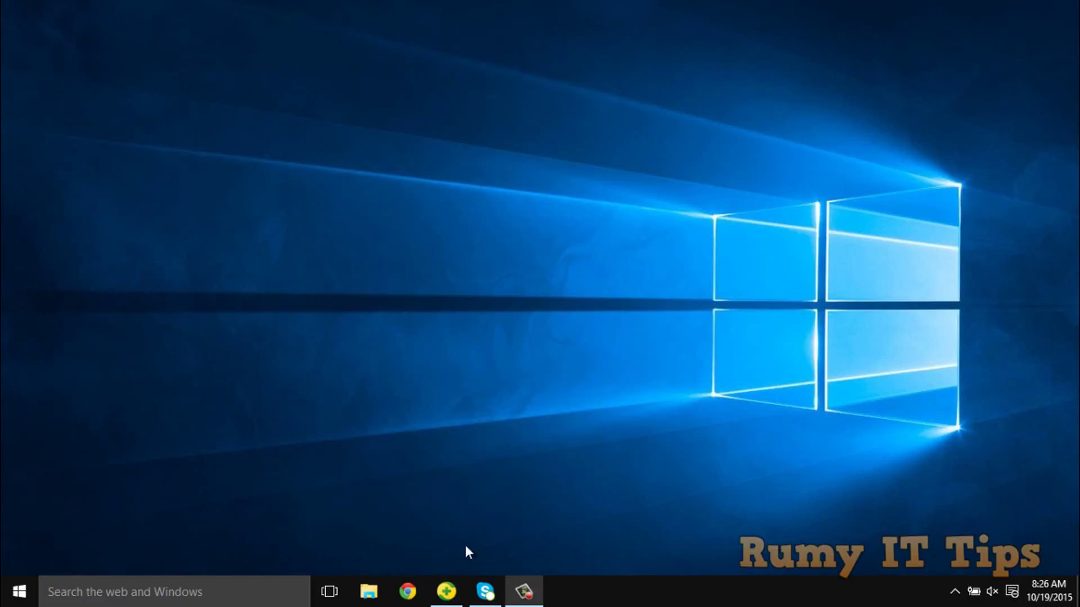
left_click(408, 591)
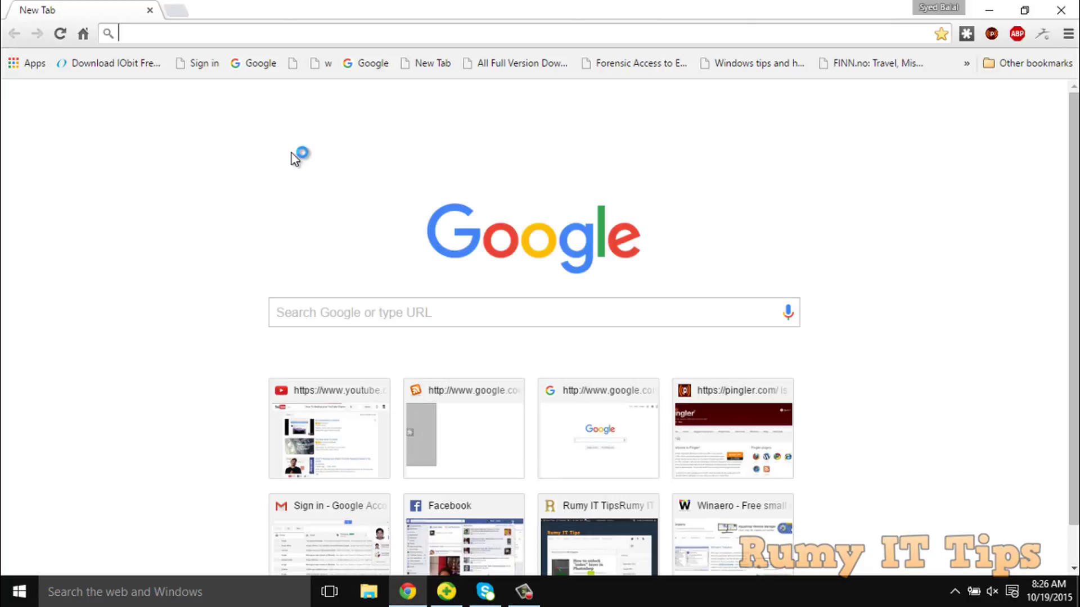
type("go")
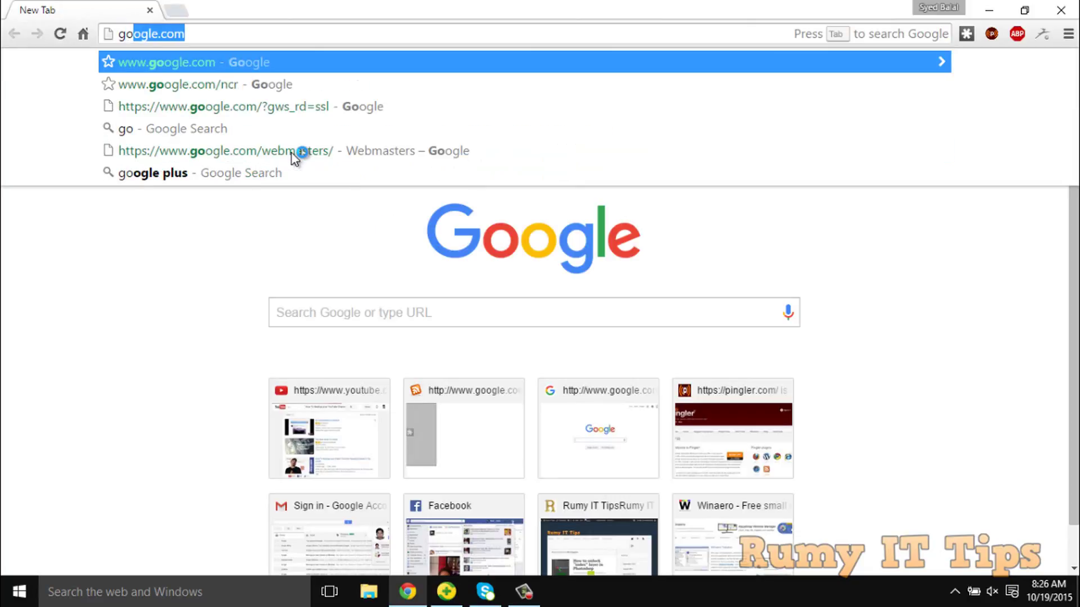
key("Return")
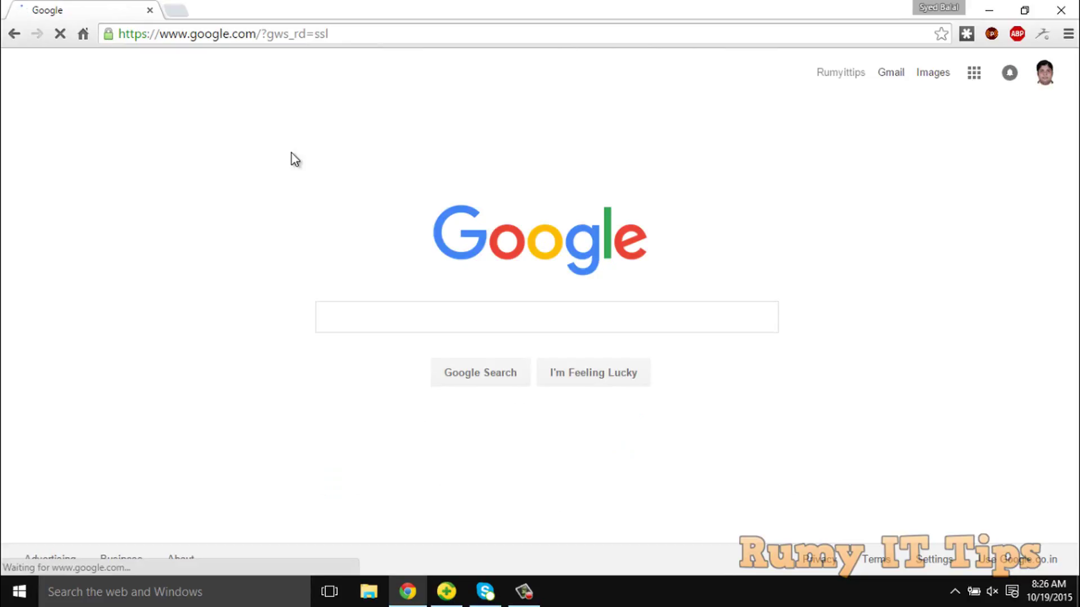
left_click(172, 11)
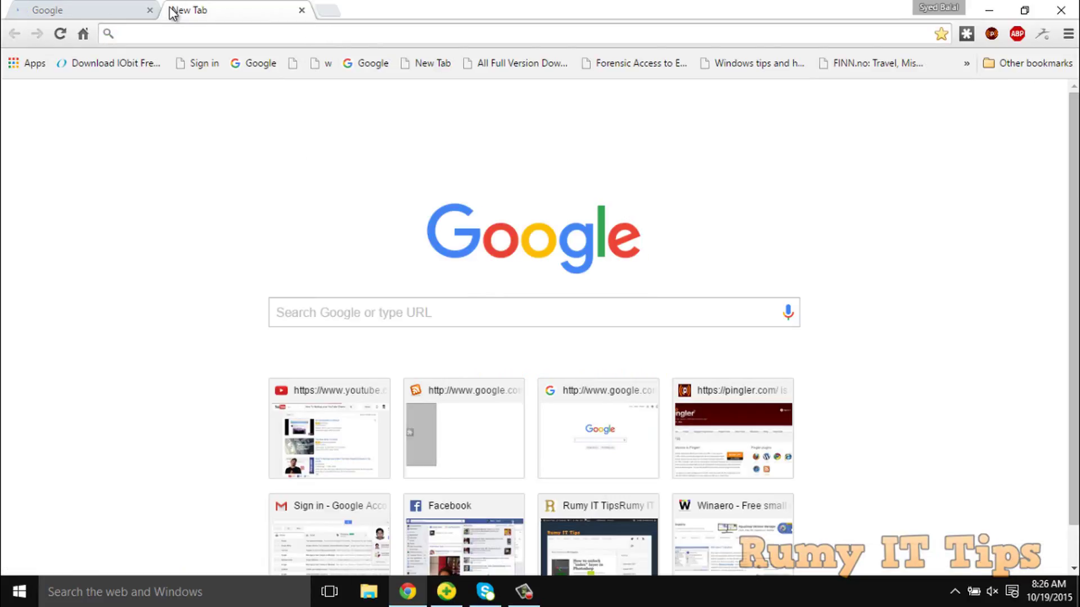
type("google.com")
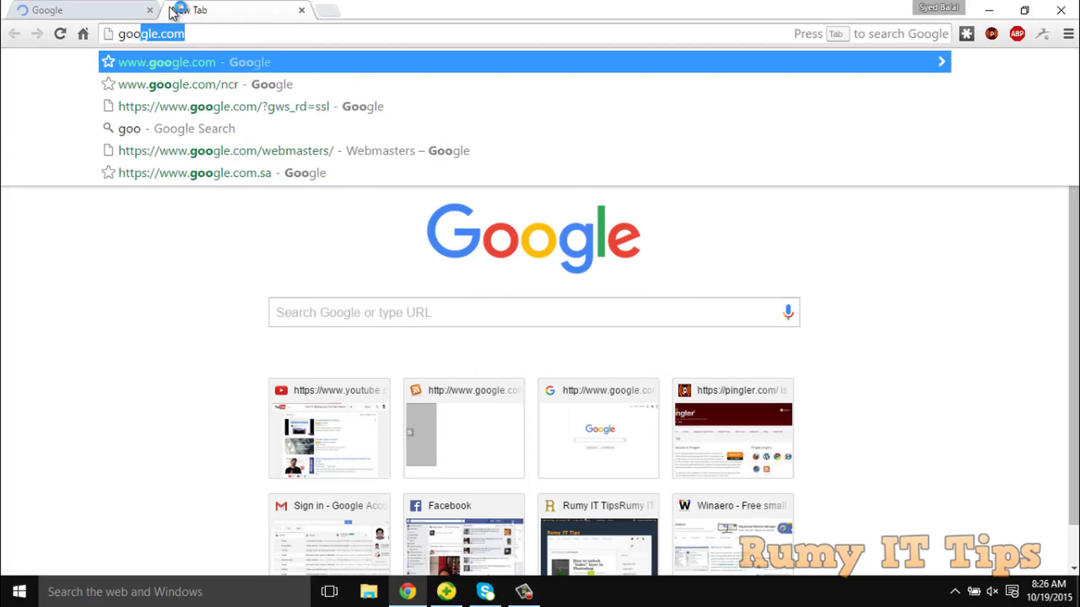
key("Down")
key("Return")
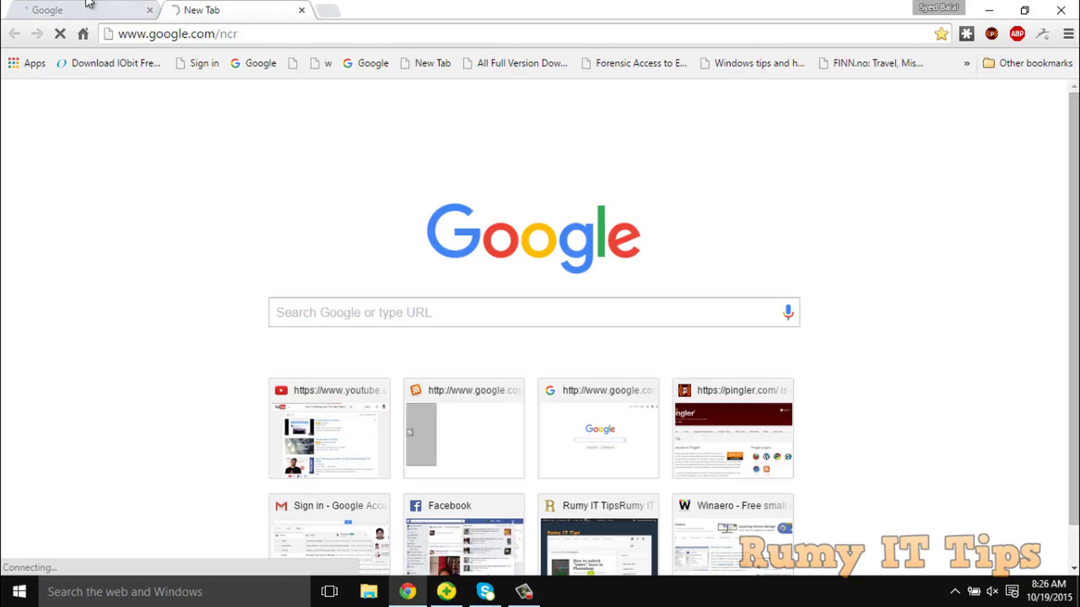
left_click(68, 8)
left_click(240, 7)
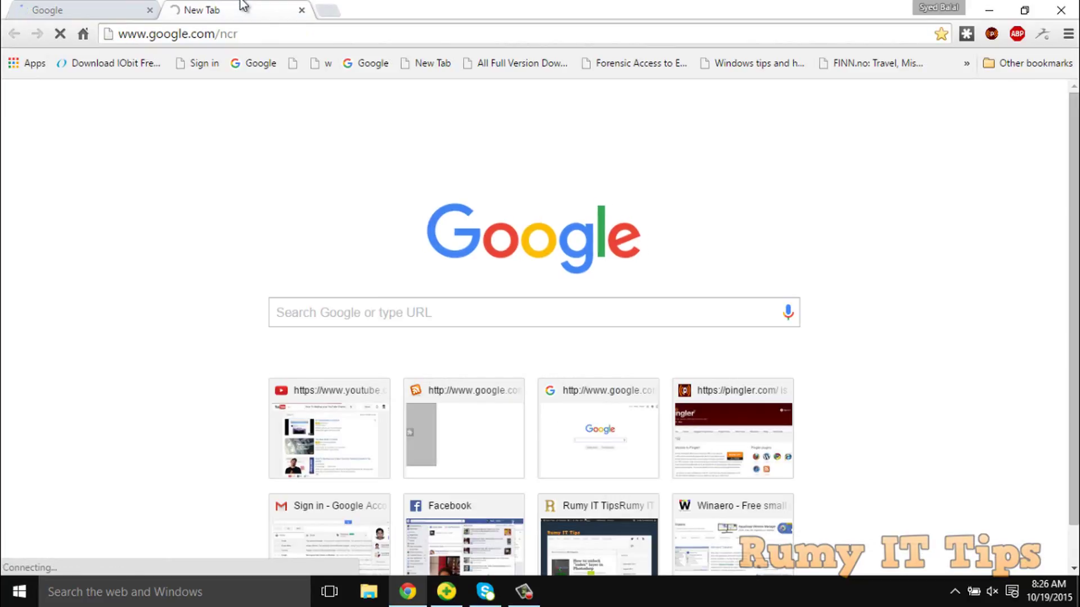